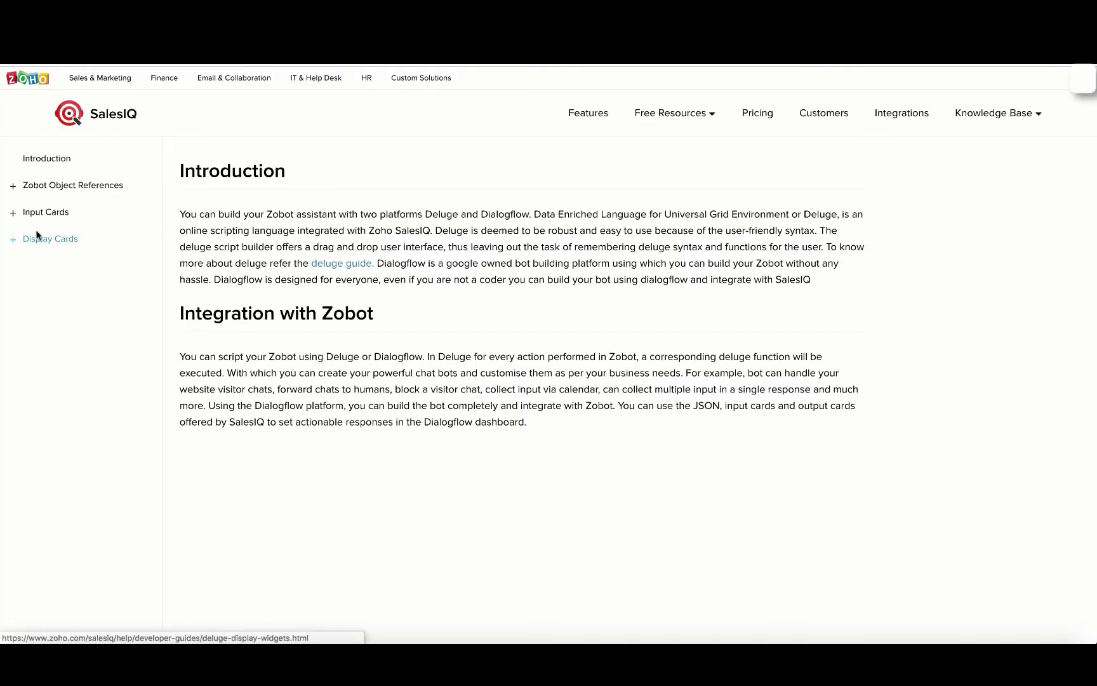
- Expand the Input Cards and Display Cards lists in the guide's sidebar
left_click(14, 213)
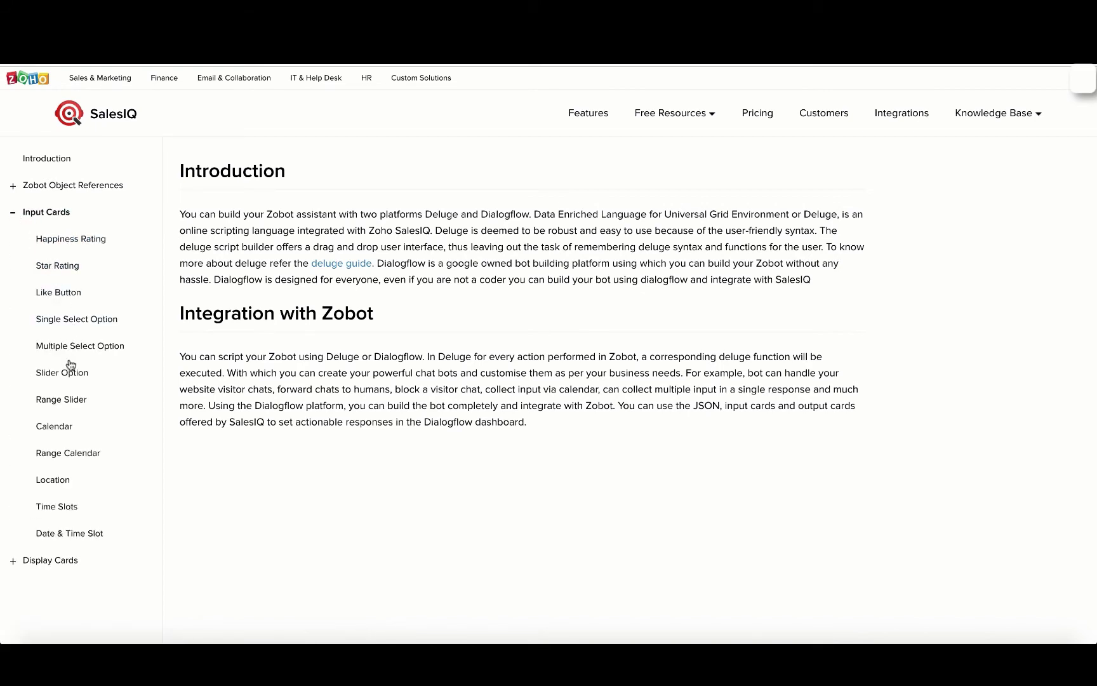
left_click(13, 560)
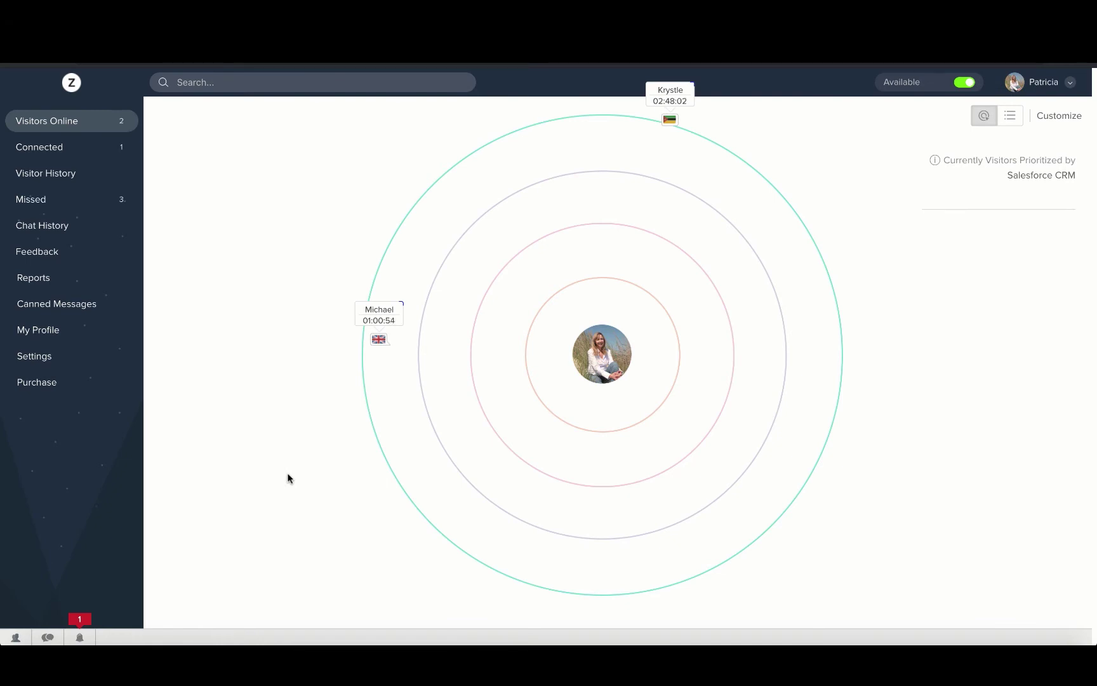
- Open Zink's Dialogflow configuration under Settings > Zobot and launch the Dialogflow console
left_click(49, 361)
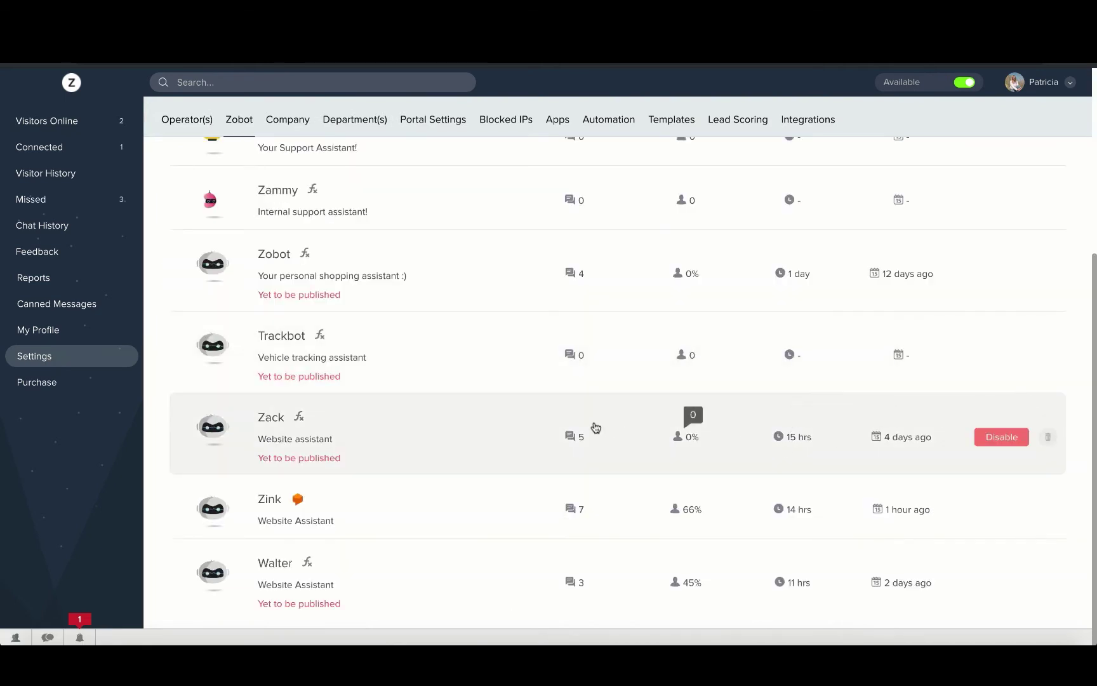
left_click(424, 497)
scroll(418, 512, "down", 8)
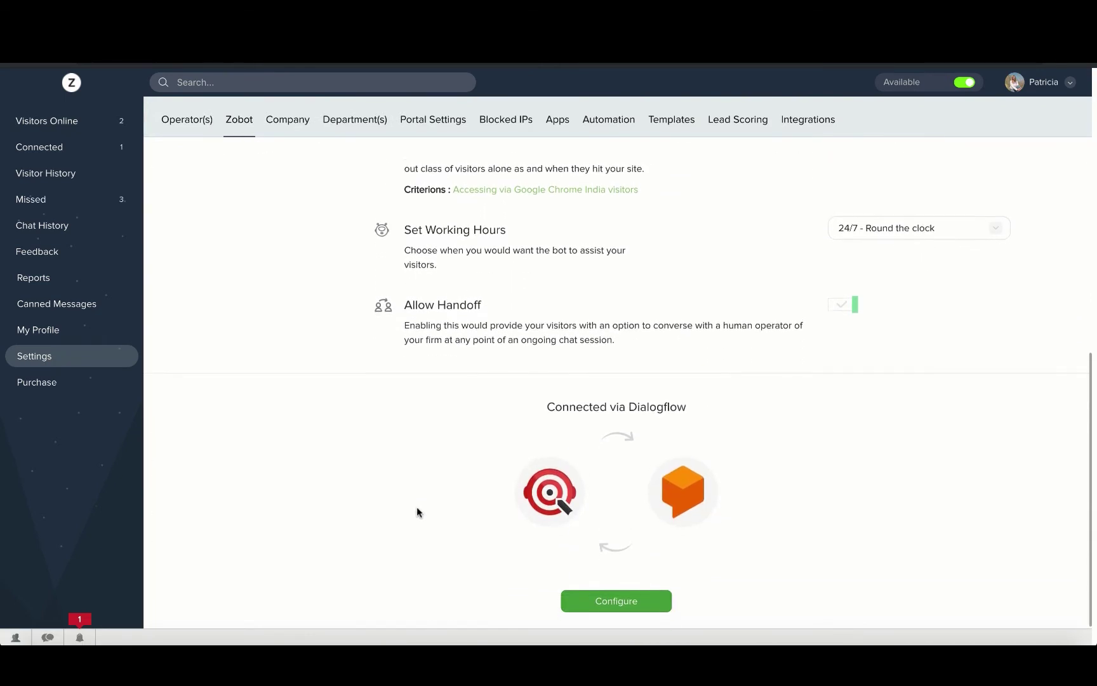
left_click(595, 600)
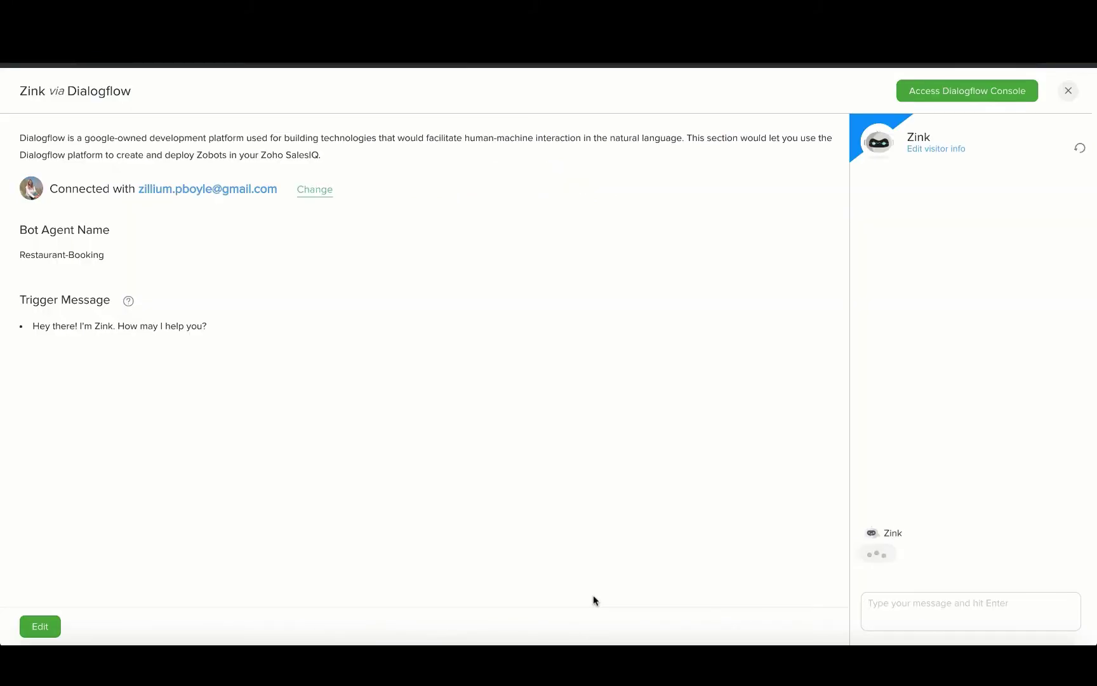
left_click(951, 98)
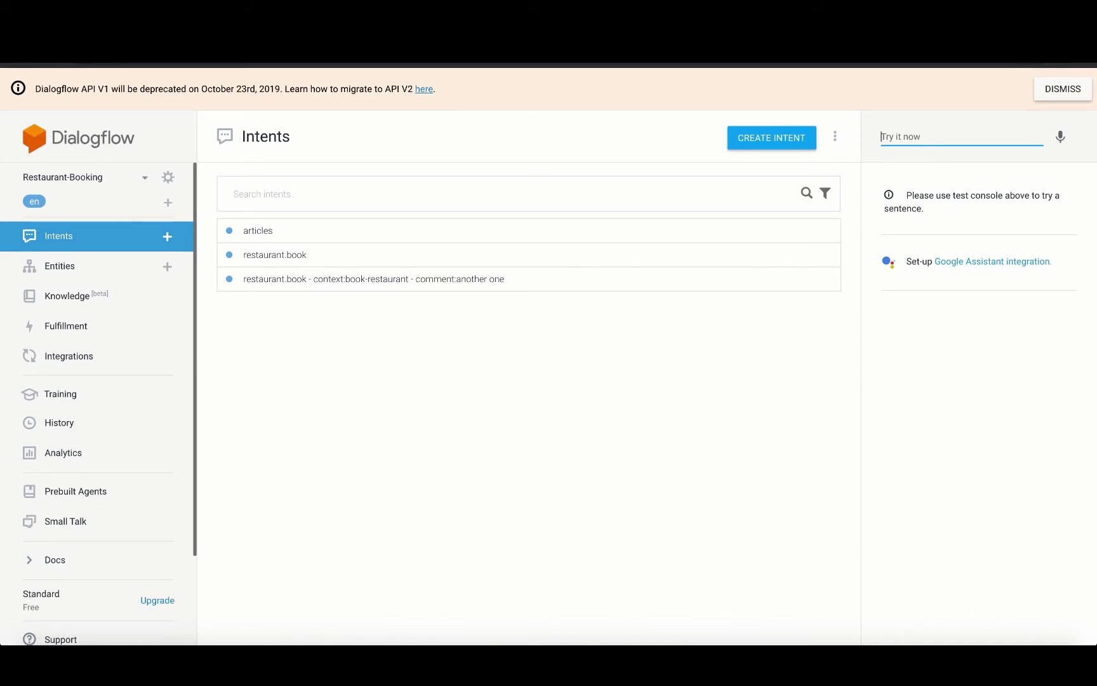
- Stay on the Restaurant-Booking agent and open its Articles intent for editing
left_click(144, 177)
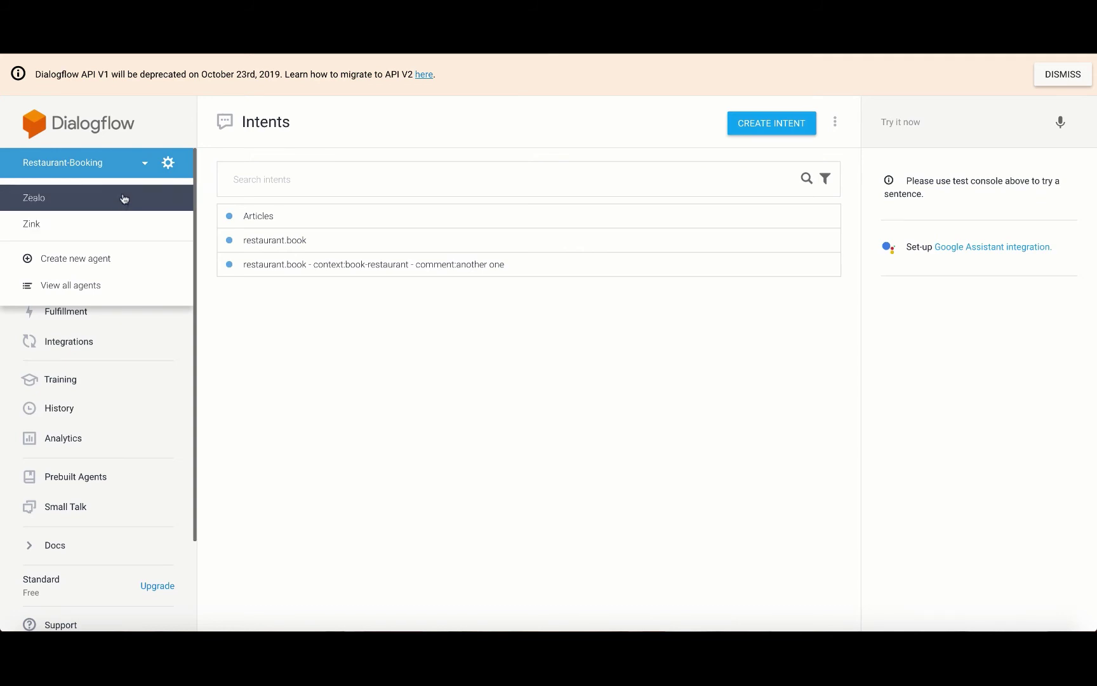
left_click(127, 169)
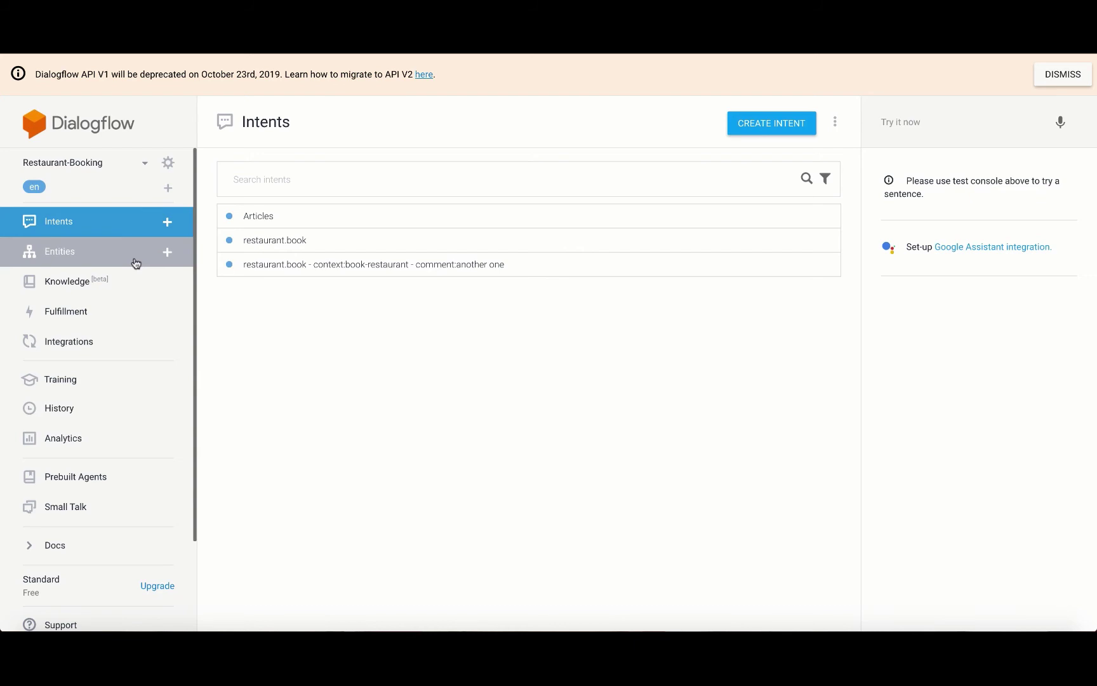
left_click(257, 216)
scroll(427, 466, "down", 4)
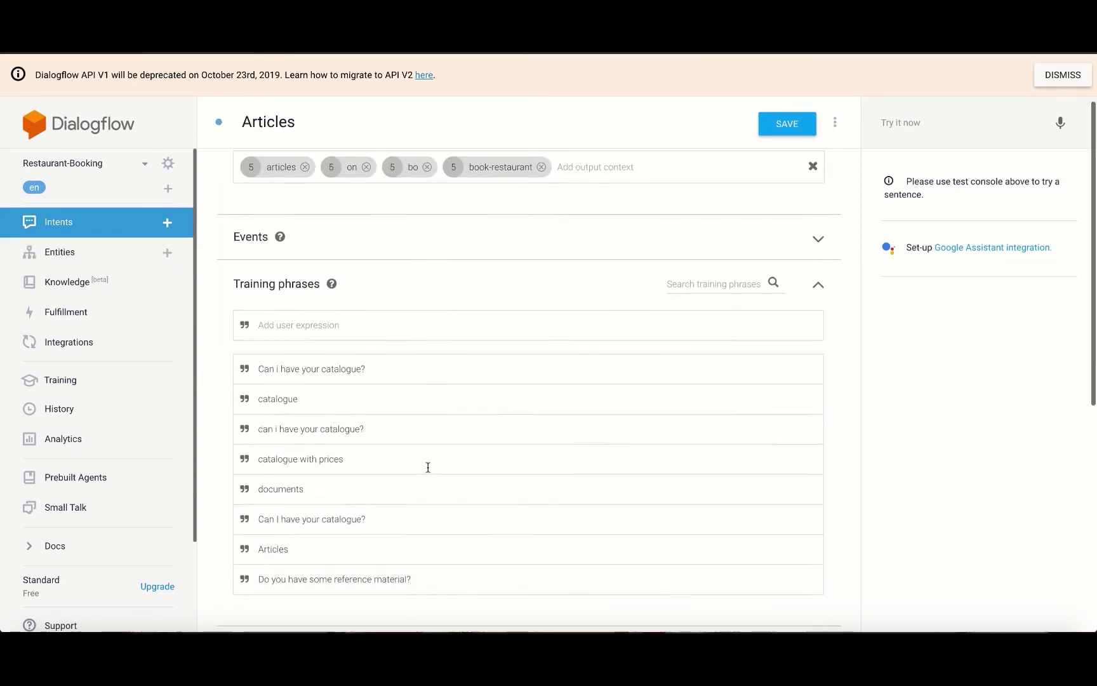
scroll(428, 467, "down", 5)
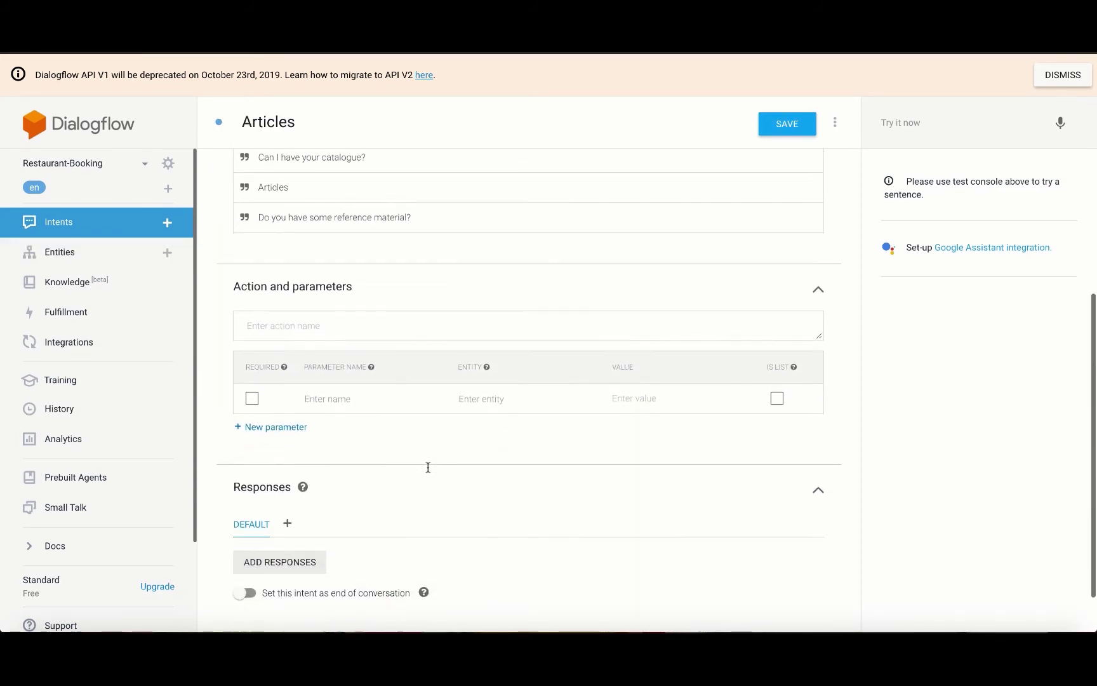
scroll(428, 468, "down", 1)
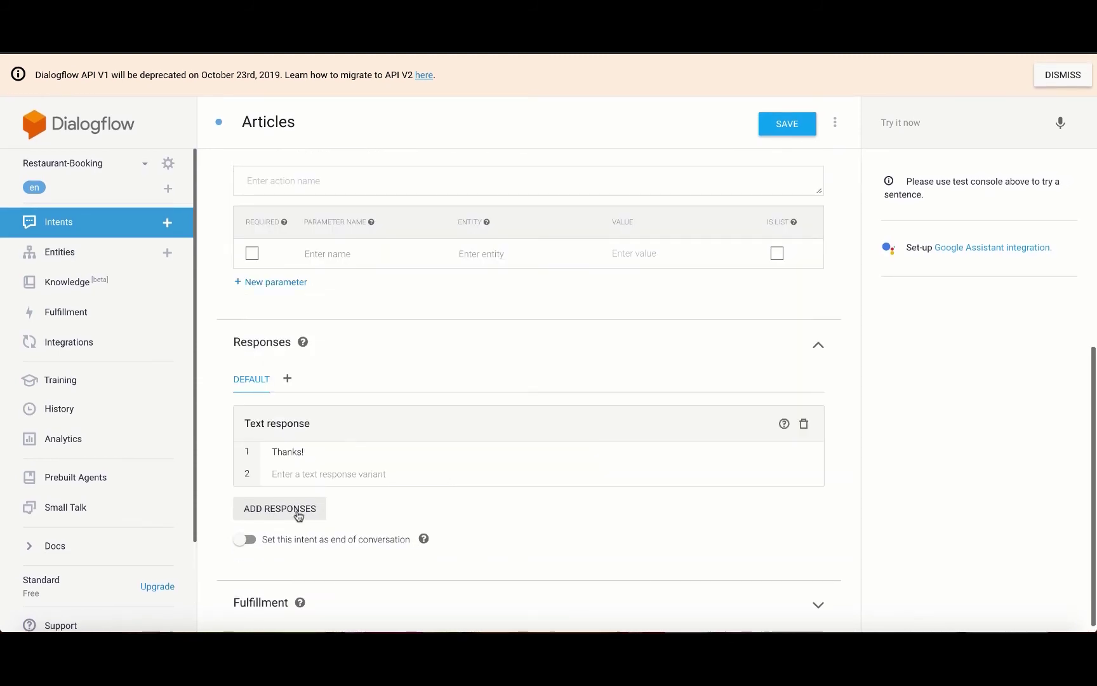
- Add a custom payload response with the pasted SalesIQ articles JSON and save the intent
left_click(299, 514)
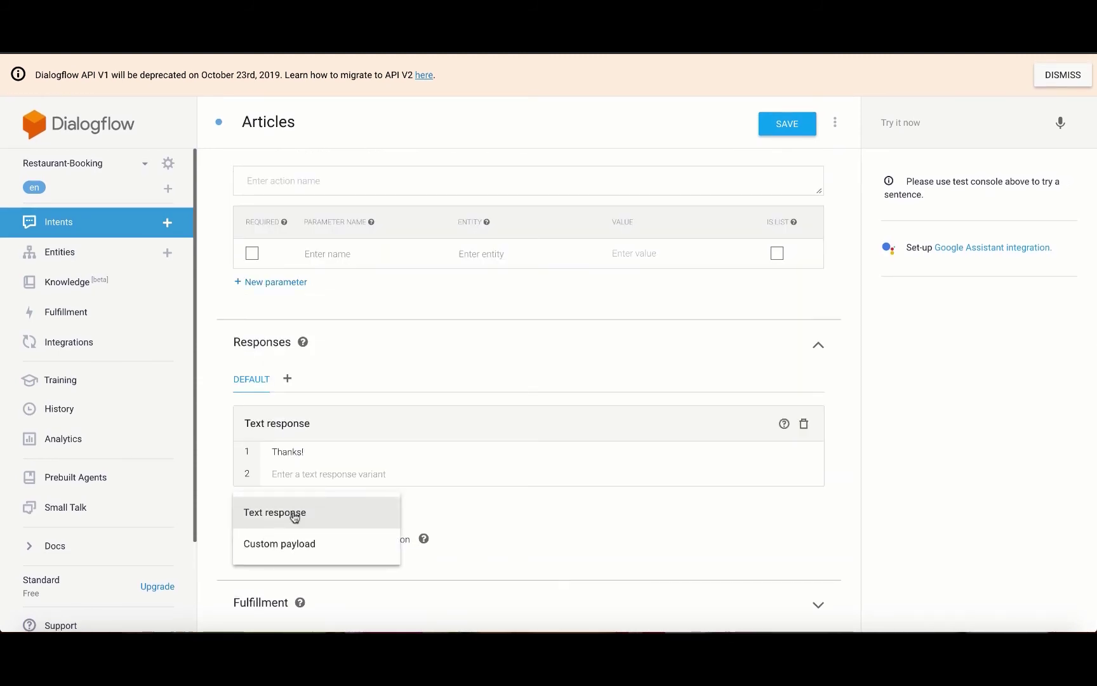
left_click(295, 543)
scroll(295, 544, "down", 3)
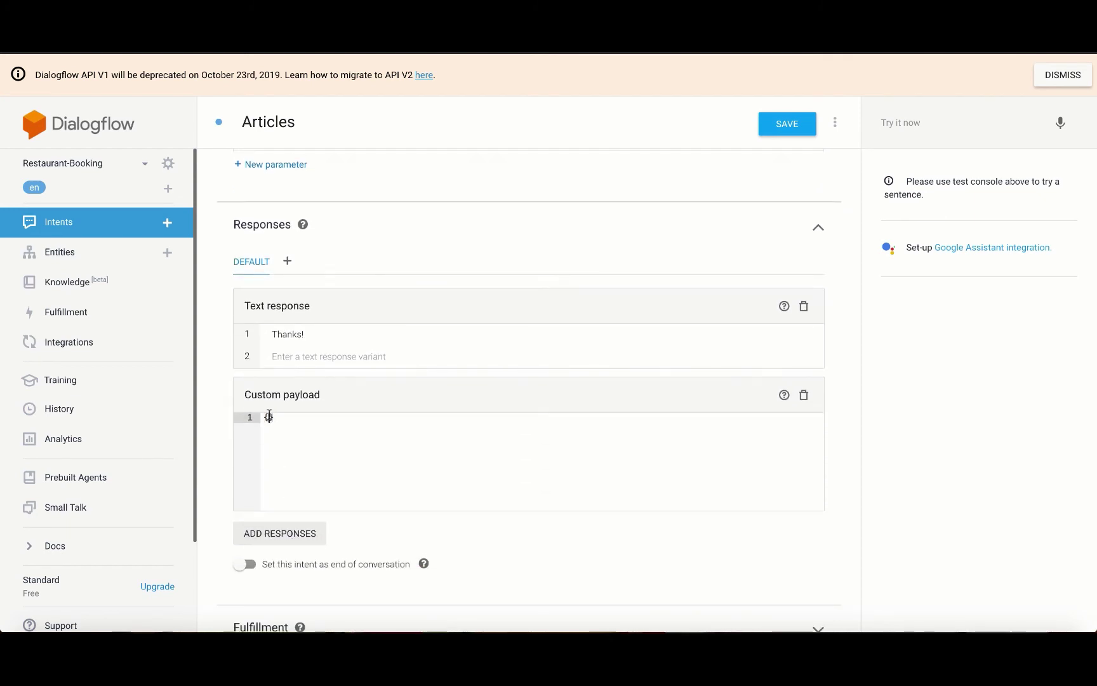
left_click(269, 416)
key("ctrl+v")
scroll(340, 508, "down", 1)
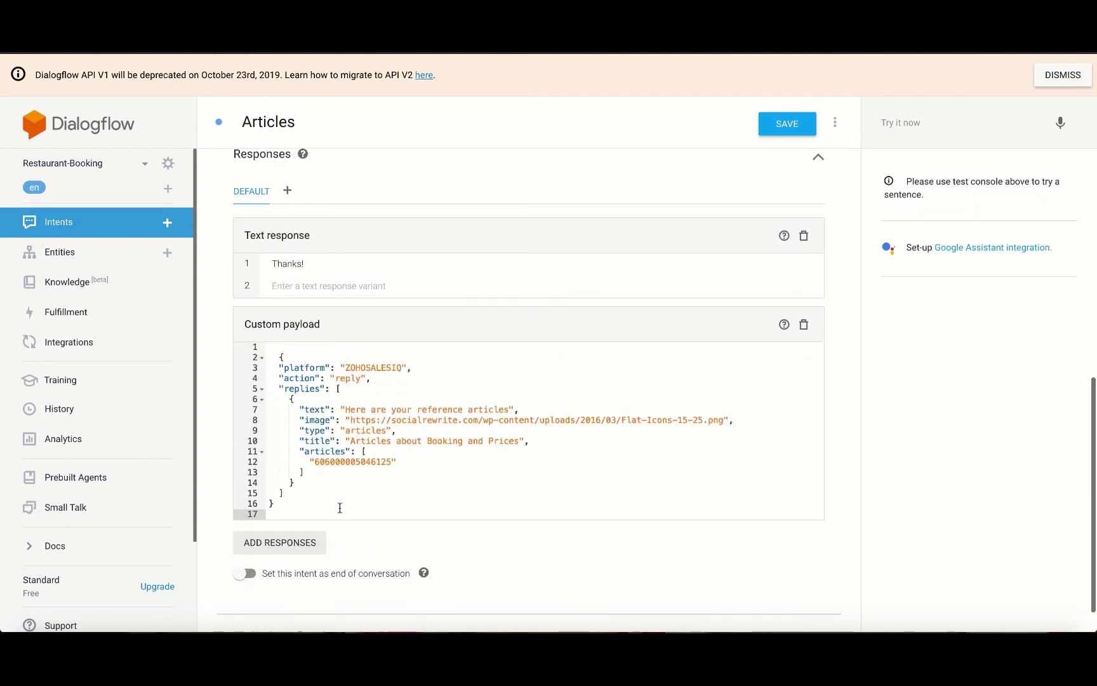
left_click(778, 129)
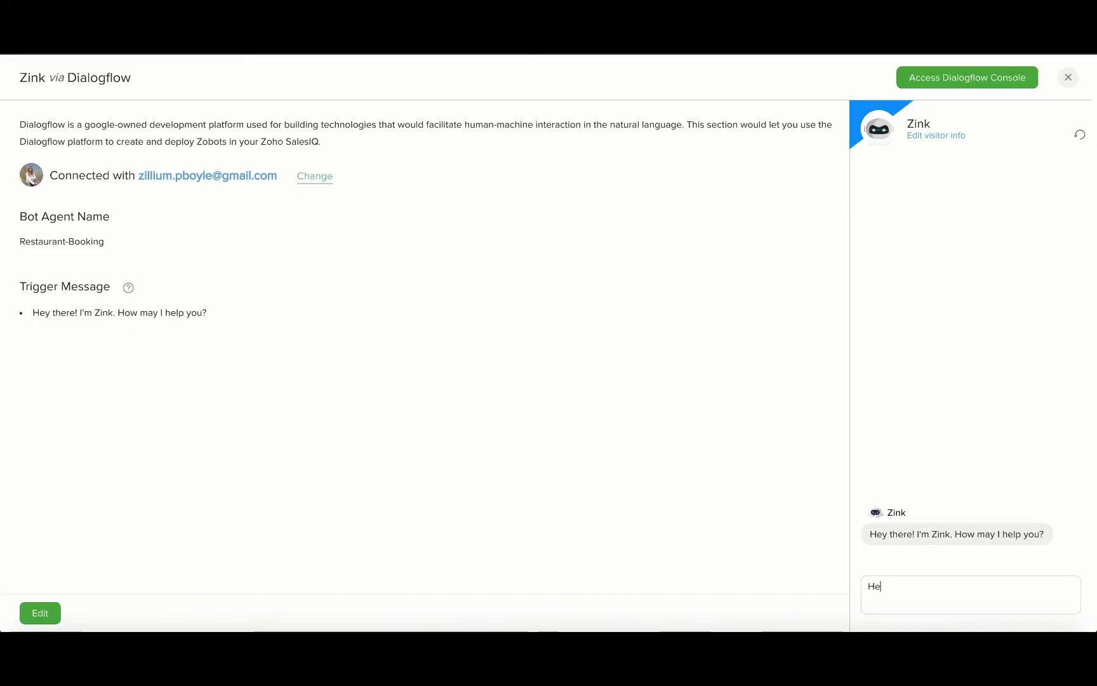
- Send 'lo there!' and 'Catalogue?' to Zink in the preview chat
type("lo there!")
key("Return")
type("Catalogue?")
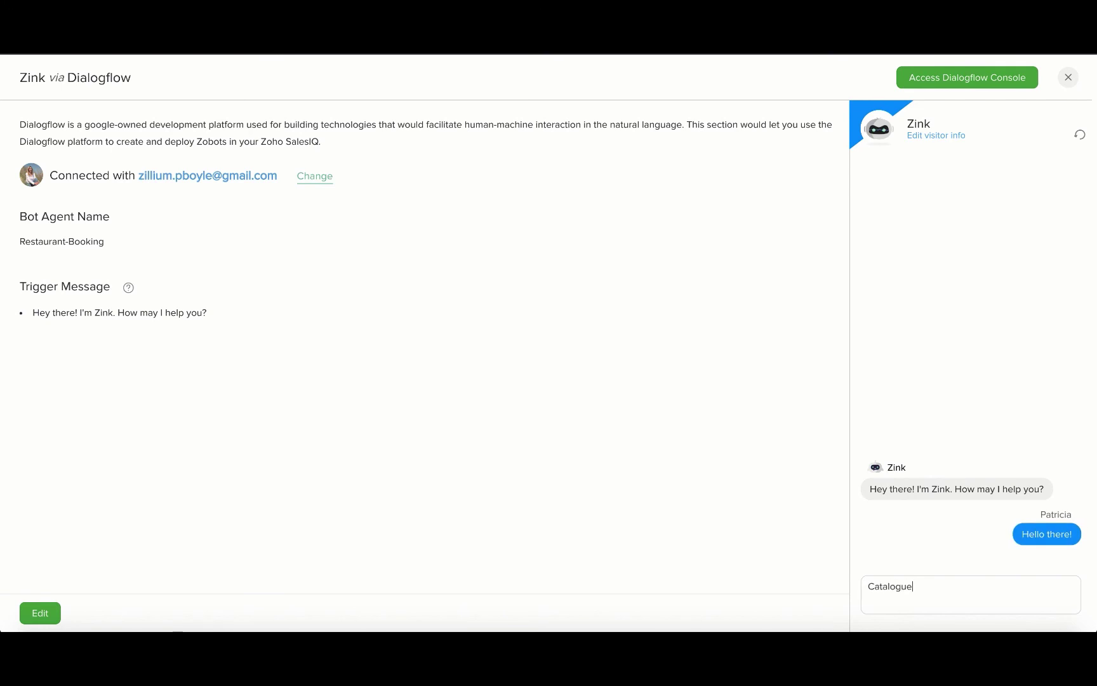
key("Return")
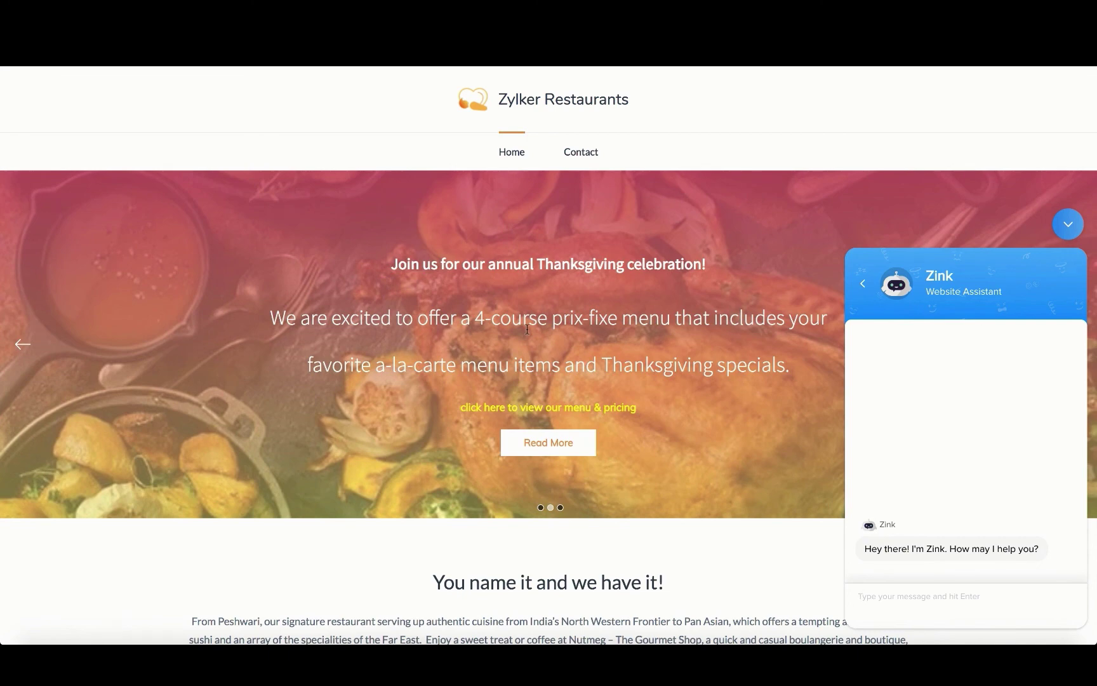
- In the website chat, send 'Hello Zink!', 'I need to make a reservation', and the visitor's name
left_click(845, 599)
type("Hello Zink!")
key("Return")
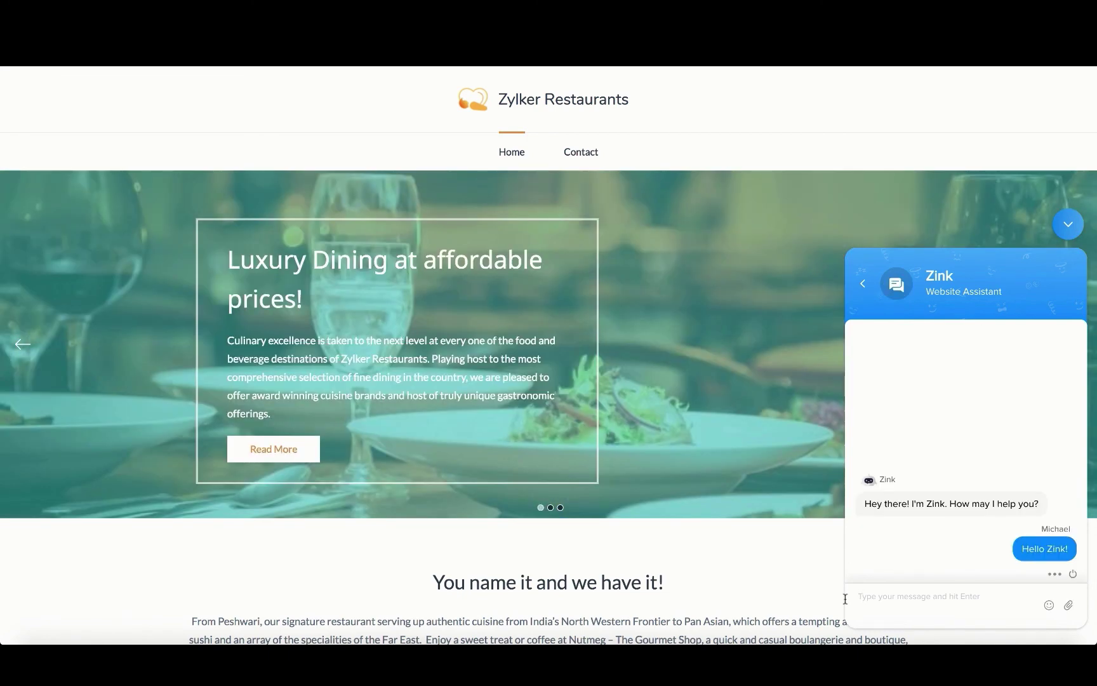
type("I need to make a reservation")
key("Return")
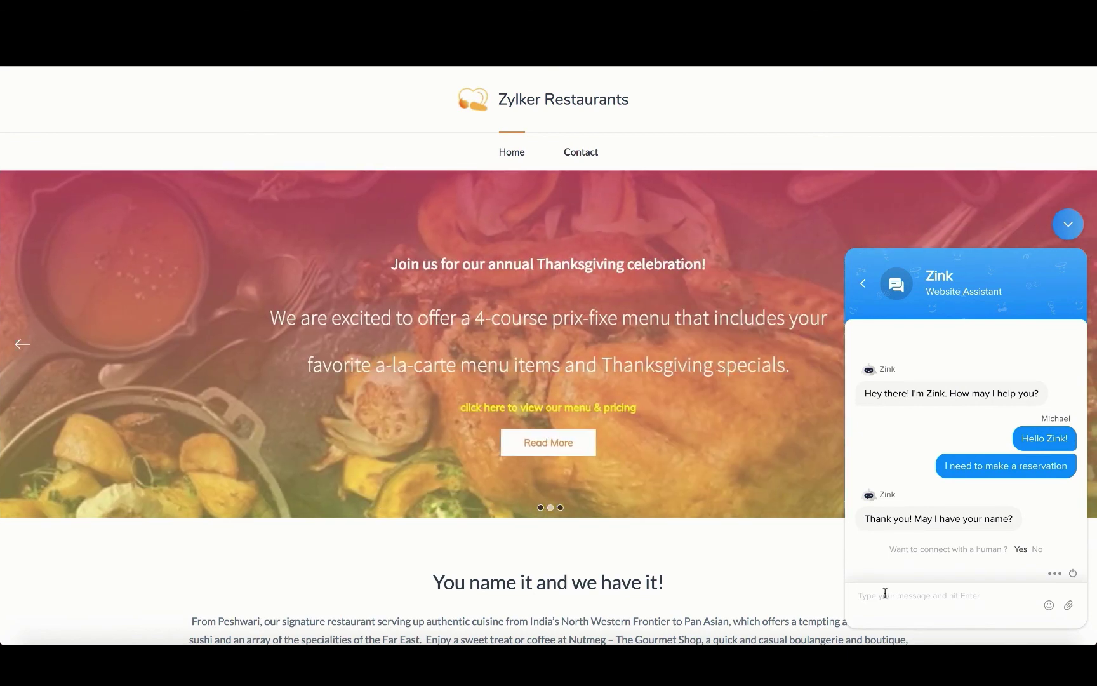
type("I'm Michael.")
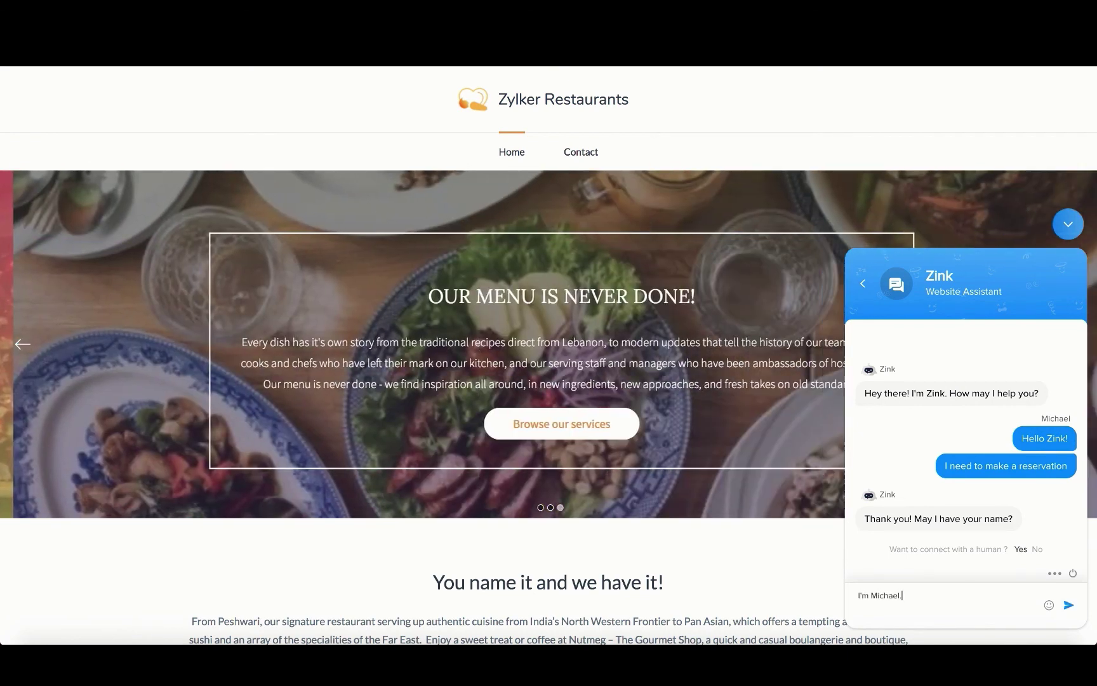
key("Return")
- Ask 'Can I have your catalogue' and then send 'Thank you' to Zink
type("Can I have y")
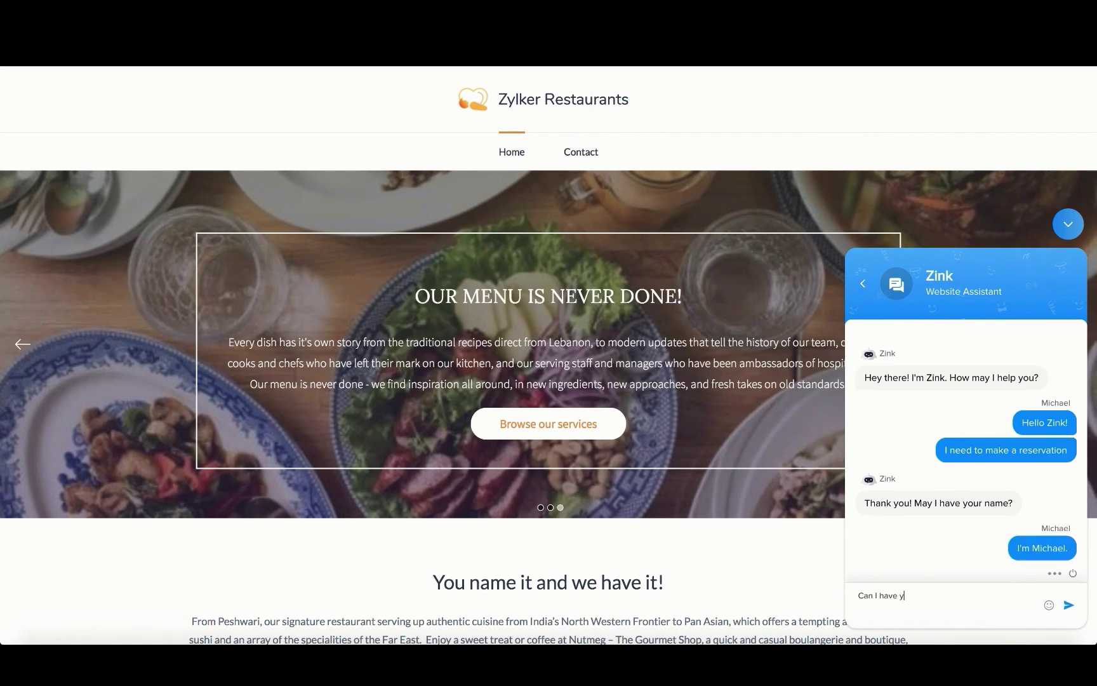
type("our catag")
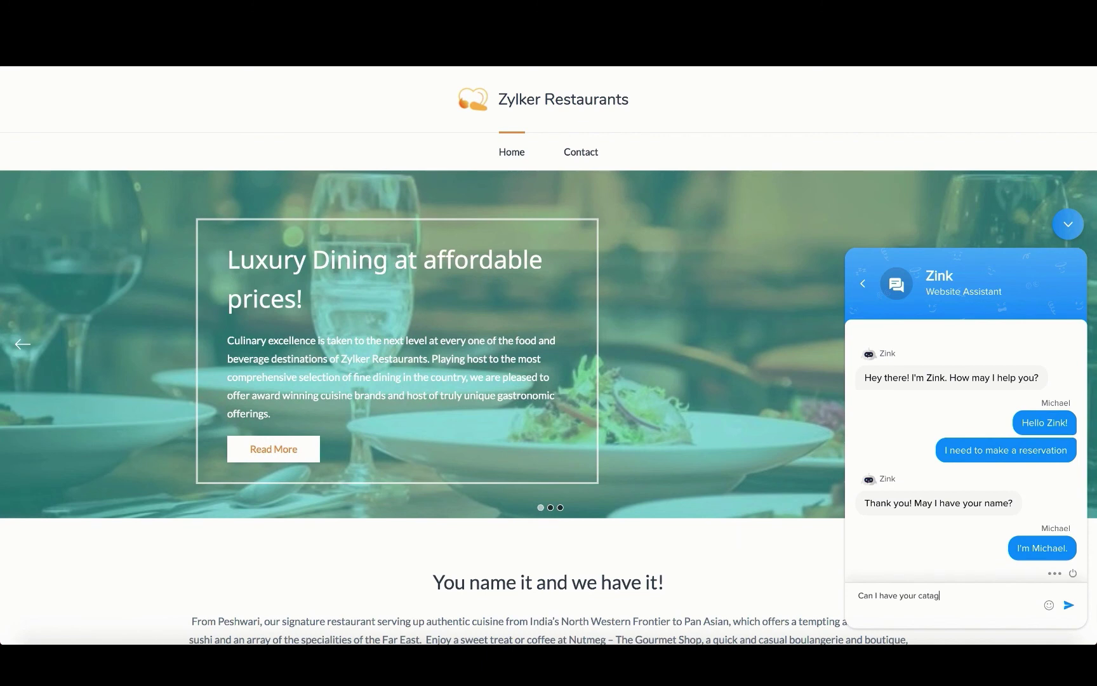
key("BackSpace")
type("logue?")
key("Return")
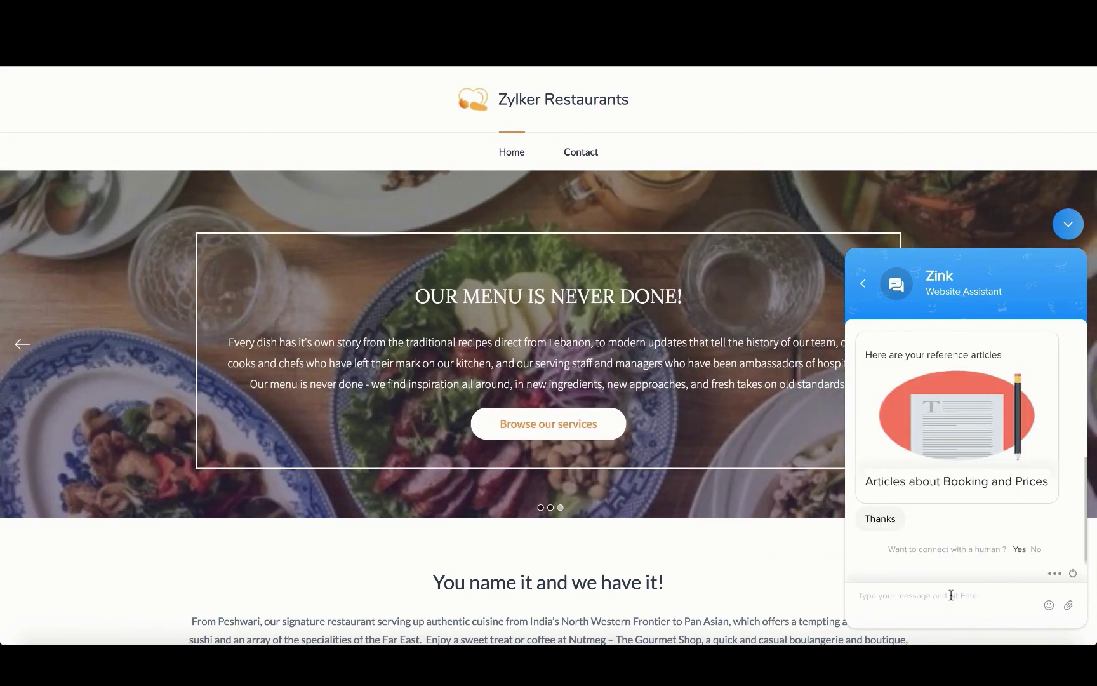
type("Thank you :smile:")
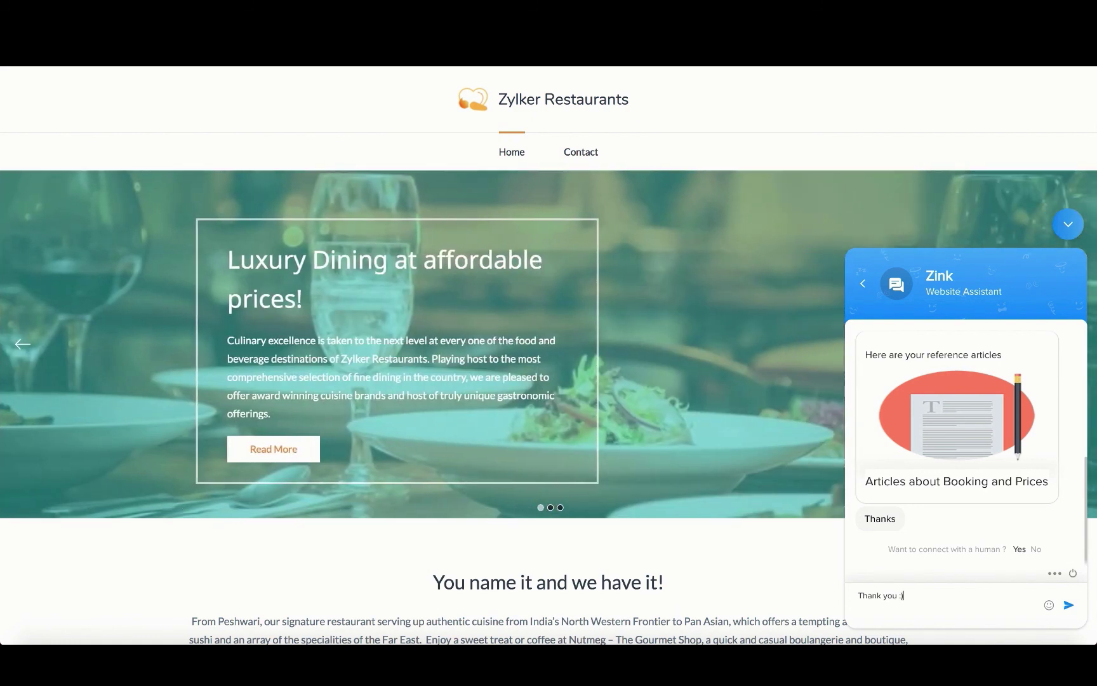
key("Return")
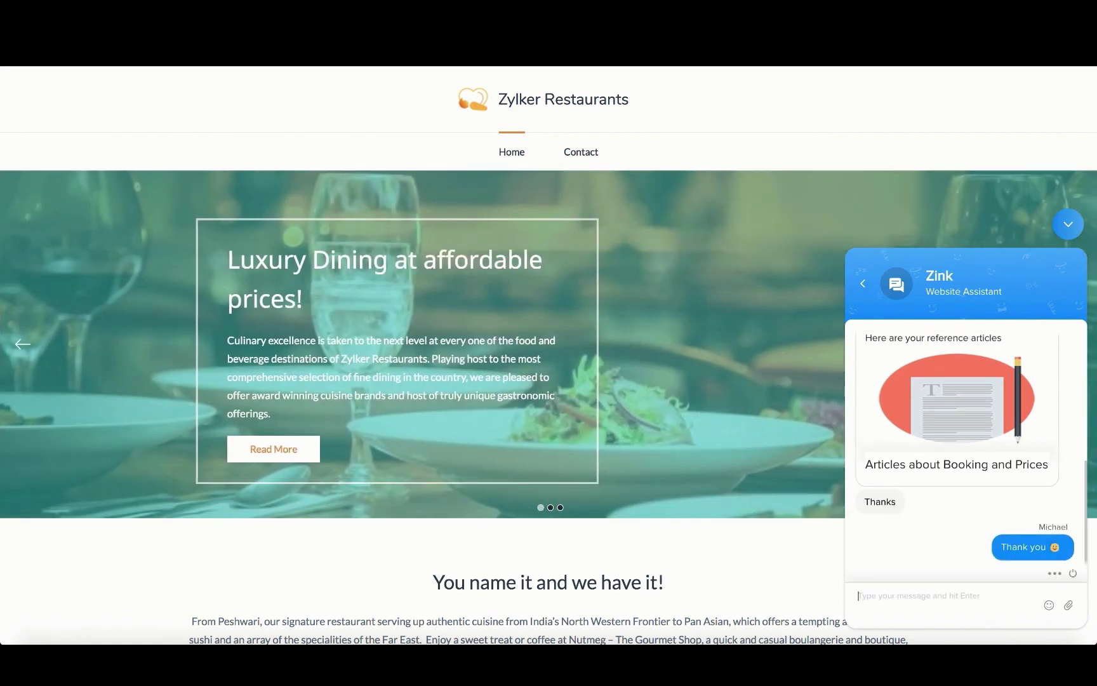